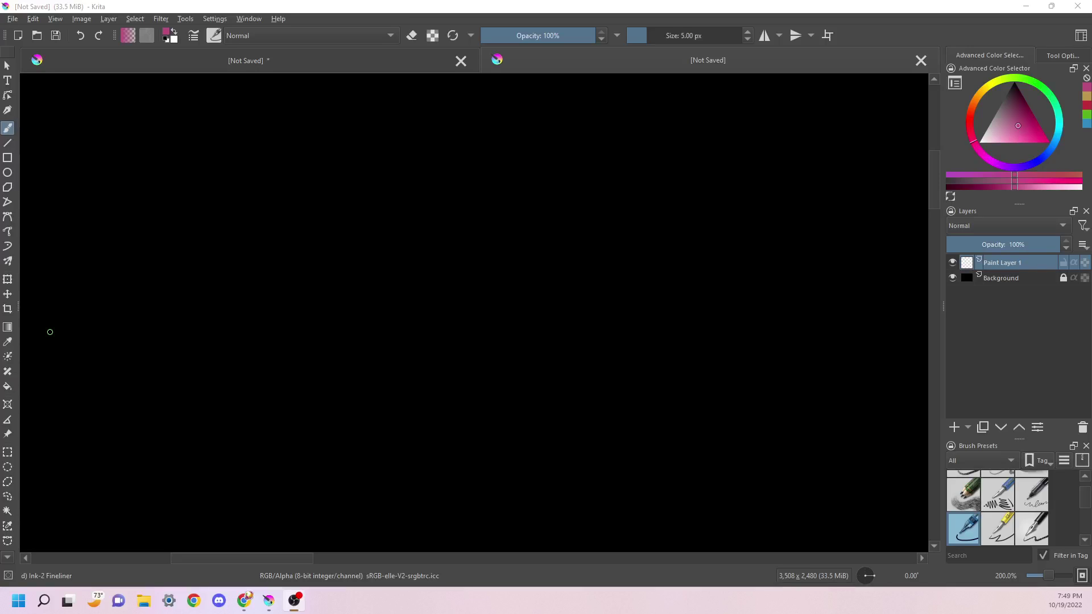
# Step: Handwrite the word 'Intermediate' in magenta at the top left of the black canvas
pyautogui.click(118, 111)
pyautogui.moveTo(128, 108)
pyautogui.mouseDown()
pyautogui.moveTo(125, 142)
pyautogui.moveTo(149, 101)
pyautogui.mouseUp()
pyautogui.scroll(-1, 153, 129)
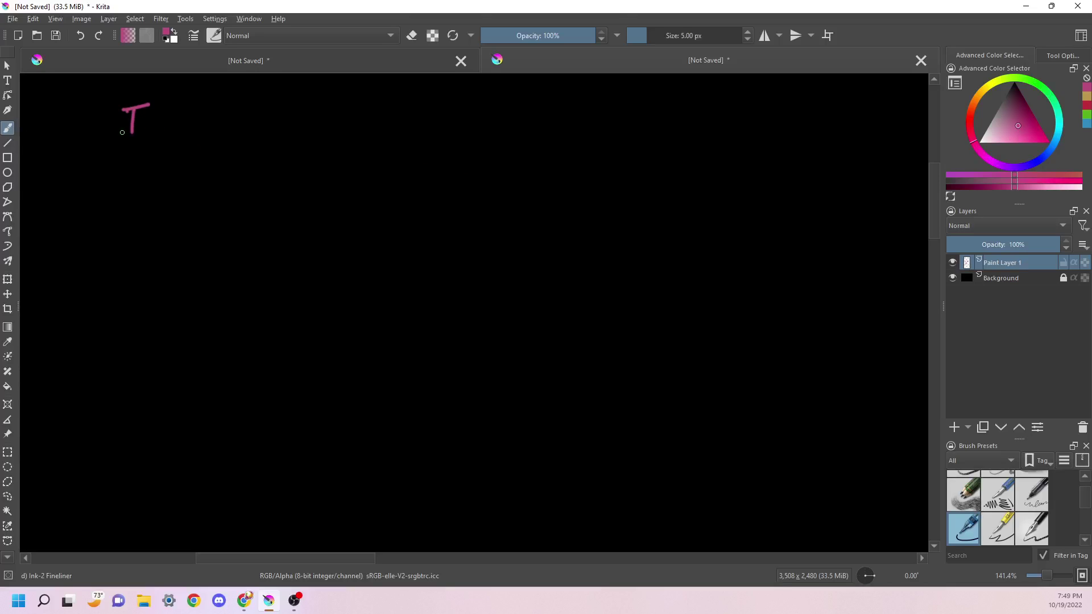
pyautogui.moveTo(119, 138); pyautogui.dragTo(169, 139)
pyautogui.moveTo(164, 120); pyautogui.dragTo(188, 139)
pyautogui.moveTo(193, 139)
pyautogui.mouseDown()
pyautogui.moveTo(203, 121)
pyautogui.moveTo(230, 136)
pyautogui.moveTo(265, 111)
pyautogui.moveTo(303, 122)
pyautogui.moveTo(300, 138)
pyautogui.mouseUp()
pyautogui.moveTo(311, 129)
pyautogui.mouseDown()
pyautogui.moveTo(318, 118)
pyautogui.moveTo(327, 135)
pyautogui.mouseUp()
pyautogui.click(276, 105)
# Step: Write 'Value Thereom' after it to complete the title
pyautogui.moveTo(355, 100)
pyautogui.mouseDown()
pyautogui.moveTo(373, 97)
pyautogui.moveTo(390, 135)
pyautogui.mouseUp()
pyautogui.moveTo(396, 95); pyautogui.dragTo(400, 136)
pyautogui.moveTo(404, 114)
pyautogui.mouseDown()
pyautogui.moveTo(423, 136)
pyautogui.moveTo(444, 133)
pyautogui.moveTo(495, 100)
pyautogui.mouseUp()
pyautogui.moveTo(483, 111); pyautogui.dragTo(483, 136)
pyautogui.moveTo(498, 98)
pyautogui.mouseDown()
pyautogui.moveTo(498, 138)
pyautogui.moveTo(525, 137)
pyautogui.mouseUp()
pyautogui.moveTo(516, 128)
pyautogui.mouseDown()
pyautogui.moveTo(554, 136)
pyautogui.moveTo(582, 121)
pyautogui.mouseUp()
pyautogui.moveTo(591, 137)
pyautogui.mouseDown()
pyautogui.moveTo(597, 120)
pyautogui.moveTo(611, 138)
pyautogui.mouseUp()
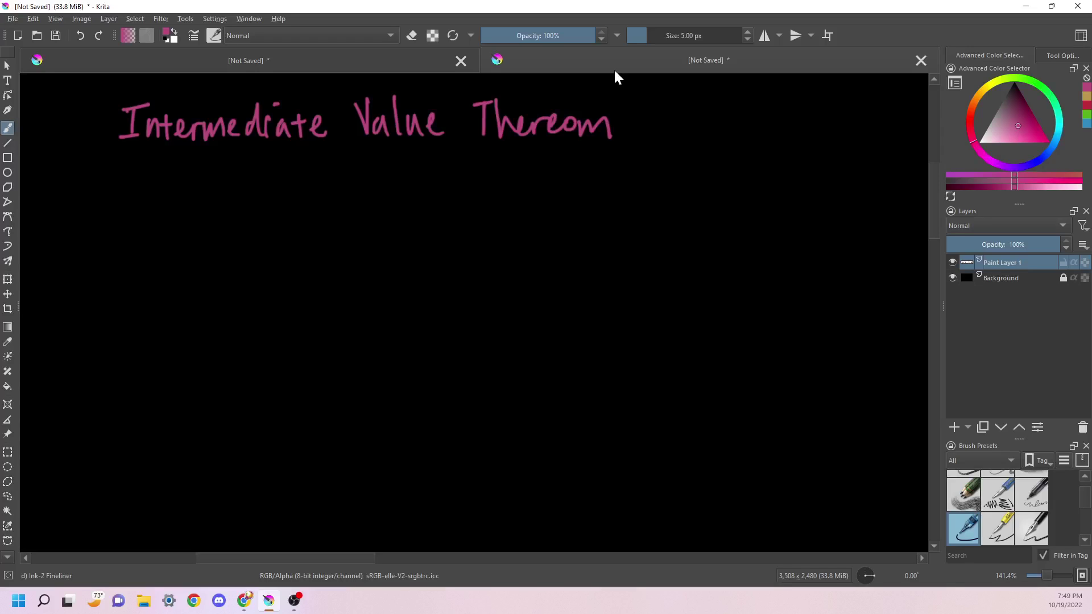
# Step: Below the title, write 'f(x) → continuous'
pyautogui.moveTo(155, 206); pyautogui.dragTo(141, 246)
pyautogui.moveTo(149, 226)
pyautogui.mouseDown()
pyautogui.moveTo(164, 221)
pyautogui.moveTo(160, 239)
pyautogui.mouseUp()
pyautogui.moveTo(169, 224)
pyautogui.mouseDown()
pyautogui.moveTo(179, 234)
pyautogui.moveTo(170, 237)
pyautogui.mouseUp()
pyautogui.moveTo(186, 207)
pyautogui.mouseDown()
pyautogui.moveTo(187, 243)
pyautogui.moveTo(237, 229)
pyautogui.mouseUp()
pyautogui.moveTo(226, 219)
pyautogui.mouseDown()
pyautogui.moveTo(226, 240)
pyautogui.moveTo(271, 239)
pyautogui.moveTo(282, 224)
pyautogui.mouseUp()
pyautogui.moveTo(289, 226); pyautogui.dragTo(310, 239)
pyautogui.moveTo(304, 227)
pyautogui.mouseDown()
pyautogui.moveTo(320, 227)
pyautogui.moveTo(318, 241)
pyautogui.mouseUp()
pyautogui.moveTo(327, 228); pyautogui.dragTo(359, 235)
pyautogui.moveTo(367, 225); pyautogui.dragTo(376, 234)
pyautogui.moveTo(383, 223); pyautogui.dragTo(407, 226)
pyautogui.moveTo(421, 223); pyautogui.dragTo(405, 239)
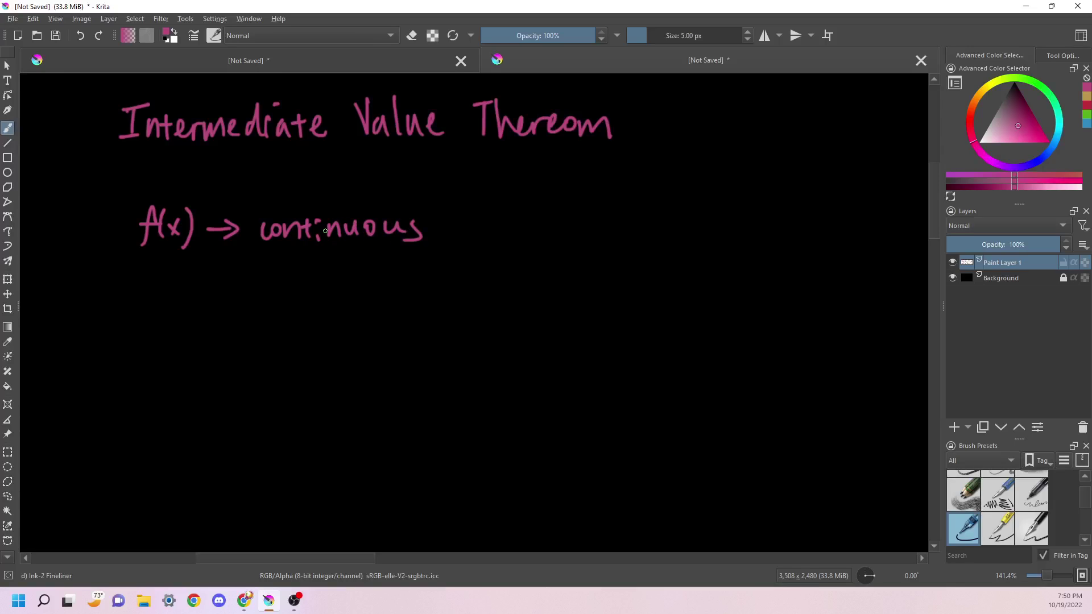
# Step: Finish the first line with 'on [a, b]'
pyautogui.moveTo(478, 223)
pyautogui.mouseDown()
pyautogui.moveTo(469, 229)
pyautogui.moveTo(477, 224)
pyautogui.mouseUp()
pyautogui.moveTo(488, 222); pyautogui.dragTo(500, 235)
pyautogui.moveTo(548, 207); pyautogui.dragTo(544, 244)
pyautogui.moveTo(566, 223)
pyautogui.mouseDown()
pyautogui.moveTo(569, 241)
pyautogui.moveTo(608, 238)
pyautogui.mouseUp()
pyautogui.moveTo(625, 209)
pyautogui.mouseDown()
pyautogui.moveTo(636, 208)
pyautogui.moveTo(622, 243)
pyautogui.moveTo(660, 254)
pyautogui.mouseUp()
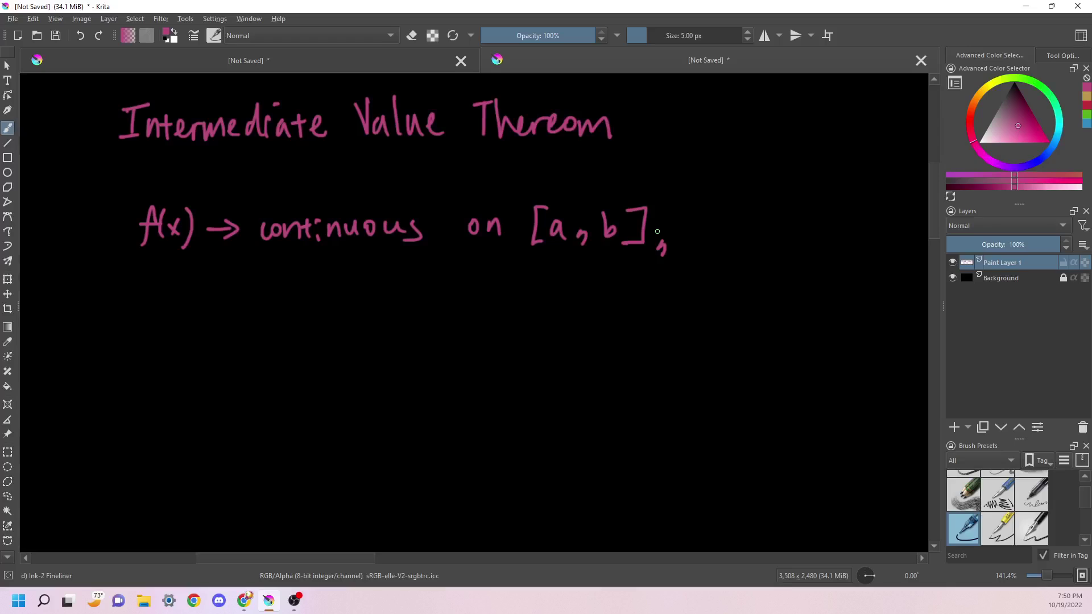
# Step: Start the second line with 'and if f(a) < k'
pyautogui.moveTo(150, 283)
pyautogui.mouseDown()
pyautogui.moveTo(153, 293)
pyautogui.moveTo(227, 297)
pyautogui.mouseUp()
pyautogui.moveTo(245, 270); pyautogui.dragTo(242, 296)
pyautogui.moveTo(239, 287); pyautogui.dragTo(256, 287)
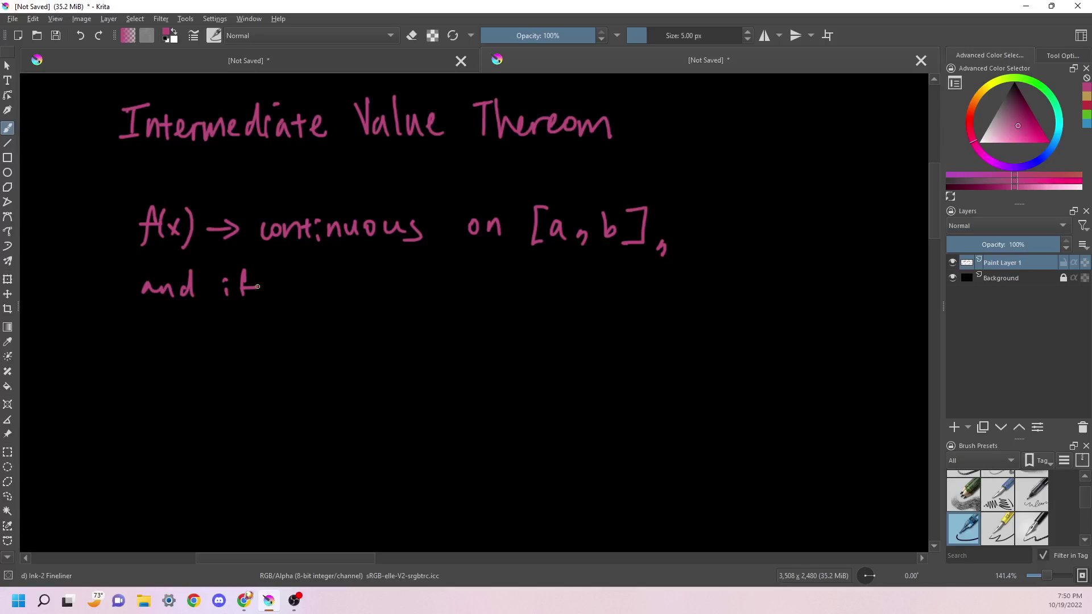
pyautogui.moveTo(302, 268); pyautogui.dragTo(290, 304)
pyautogui.moveTo(289, 285)
pyautogui.mouseDown()
pyautogui.moveTo(310, 285)
pyautogui.moveTo(315, 302)
pyautogui.mouseUp()
pyautogui.moveTo(334, 285)
pyautogui.mouseDown()
pyautogui.moveTo(325, 299)
pyautogui.moveTo(337, 303)
pyautogui.mouseUp()
pyautogui.moveTo(344, 270)
pyautogui.mouseDown()
pyautogui.moveTo(349, 307)
pyautogui.moveTo(419, 307)
pyautogui.mouseUp()
pyautogui.moveTo(435, 283)
pyautogui.mouseDown()
pyautogui.moveTo(437, 301)
pyautogui.moveTo(473, 305)
pyautogui.mouseUp()
# Step: Complete the second line with '< f(b), then'
pyautogui.moveTo(499, 266)
pyautogui.mouseDown()
pyautogui.moveTo(485, 300)
pyautogui.moveTo(511, 290)
pyautogui.mouseUp()
pyautogui.moveTo(522, 271)
pyautogui.mouseDown()
pyautogui.moveTo(520, 301)
pyautogui.moveTo(537, 300)
pyautogui.mouseUp()
pyautogui.moveTo(550, 277)
pyautogui.mouseDown()
pyautogui.moveTo(561, 291)
pyautogui.moveTo(552, 305)
pyautogui.mouseUp()
pyautogui.moveTo(576, 297); pyautogui.dragTo(571, 310)
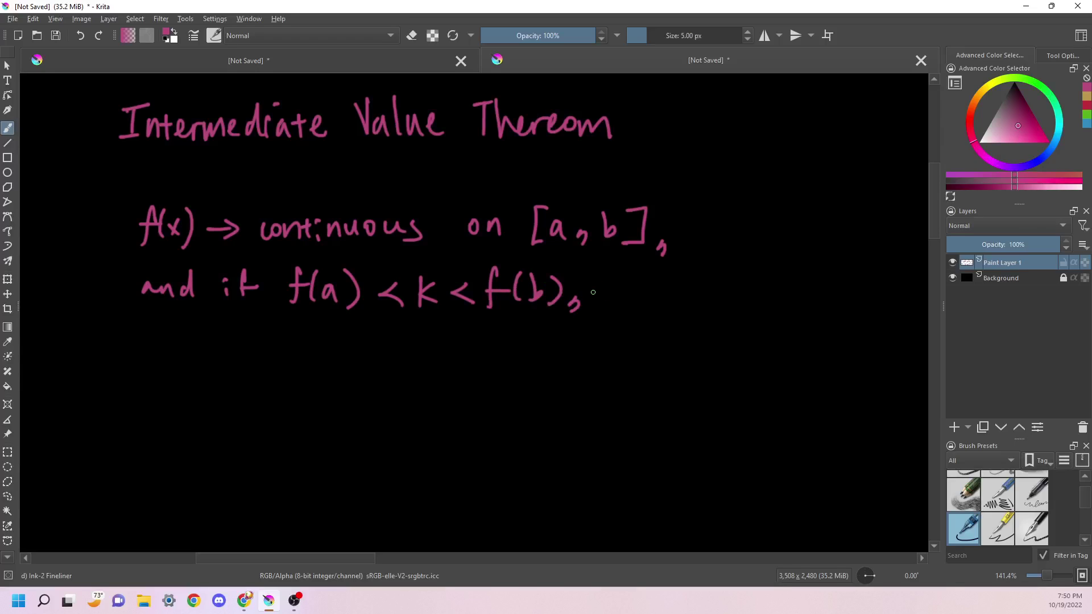
pyautogui.moveTo(600, 276); pyautogui.dragTo(598, 307)
pyautogui.moveTo(594, 288); pyautogui.dragTo(616, 301)
pyautogui.moveTo(617, 293); pyautogui.dragTo(654, 299)
pyautogui.moveTo(659, 290); pyautogui.dragTo(674, 297)
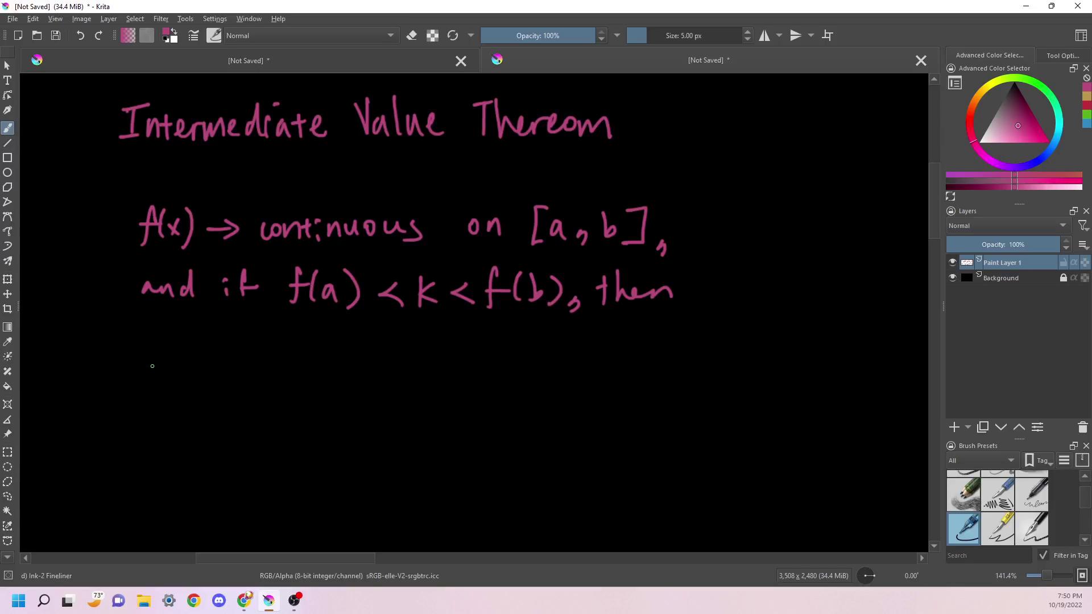
# Step: Write 'there will be at least' on the third line
pyautogui.moveTo(158, 345); pyautogui.dragTo(159, 383)
pyautogui.moveTo(150, 365); pyautogui.dragTo(187, 376)
pyautogui.moveTo(183, 369); pyautogui.dragTo(216, 374)
pyautogui.moveTo(236, 358)
pyautogui.mouseDown()
pyautogui.moveTo(245, 371)
pyautogui.moveTo(256, 361)
pyautogui.mouseUp()
pyautogui.moveTo(259, 371)
pyautogui.mouseDown()
pyautogui.moveTo(265, 353)
pyautogui.moveTo(274, 369)
pyautogui.mouseUp()
pyautogui.moveTo(286, 346)
pyautogui.mouseDown()
pyautogui.moveTo(284, 370)
pyautogui.moveTo(312, 370)
pyautogui.mouseUp()
pyautogui.moveTo(318, 364); pyautogui.dragTo(371, 372)
pyautogui.moveTo(377, 358)
pyautogui.mouseDown()
pyautogui.moveTo(391, 357)
pyautogui.moveTo(391, 373)
pyautogui.mouseUp()
pyautogui.moveTo(425, 344)
pyautogui.mouseDown()
pyautogui.moveTo(421, 372)
pyautogui.moveTo(458, 359)
pyautogui.moveTo(484, 369)
pyautogui.moveTo(523, 352)
pyautogui.moveTo(544, 365)
pyautogui.mouseUp()
# Step: Add 'one value' and underline the word 'least'
pyautogui.moveTo(549, 362); pyautogui.dragTo(559, 365)
pyautogui.moveTo(408, 378); pyautogui.dragTo(486, 375)
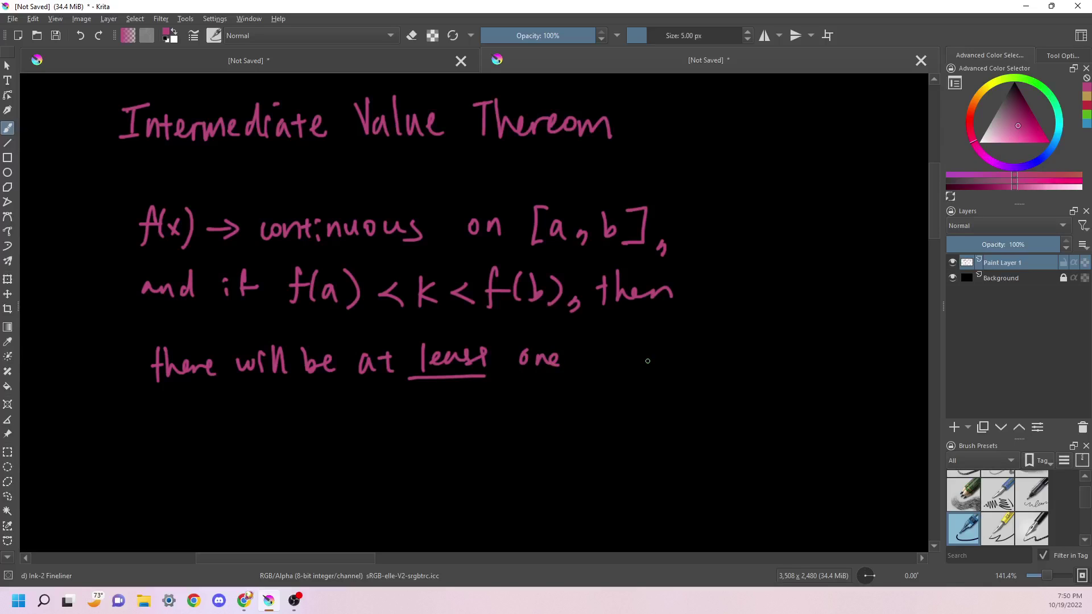
pyautogui.moveTo(599, 348); pyautogui.dragTo(611, 348)
pyautogui.moveTo(625, 353); pyautogui.dragTo(638, 367)
pyautogui.moveTo(644, 349); pyautogui.dragTo(685, 354)
# Step: Write the fourth line 'c, such that f(c) = k'
pyautogui.moveTo(153, 419)
pyautogui.mouseDown()
pyautogui.moveTo(153, 435)
pyautogui.moveTo(172, 442)
pyautogui.moveTo(208, 424)
pyautogui.moveTo(206, 435)
pyautogui.mouseUp()
pyautogui.moveTo(221, 418); pyautogui.dragTo(248, 435)
pyautogui.moveTo(256, 408)
pyautogui.mouseDown()
pyautogui.moveTo(272, 435)
pyautogui.moveTo(336, 435)
pyautogui.mouseUp()
pyautogui.moveTo(346, 421)
pyautogui.mouseDown()
pyautogui.moveTo(348, 435)
pyautogui.moveTo(372, 412)
pyautogui.mouseUp()
pyautogui.moveTo(364, 411); pyautogui.dragTo(370, 427)
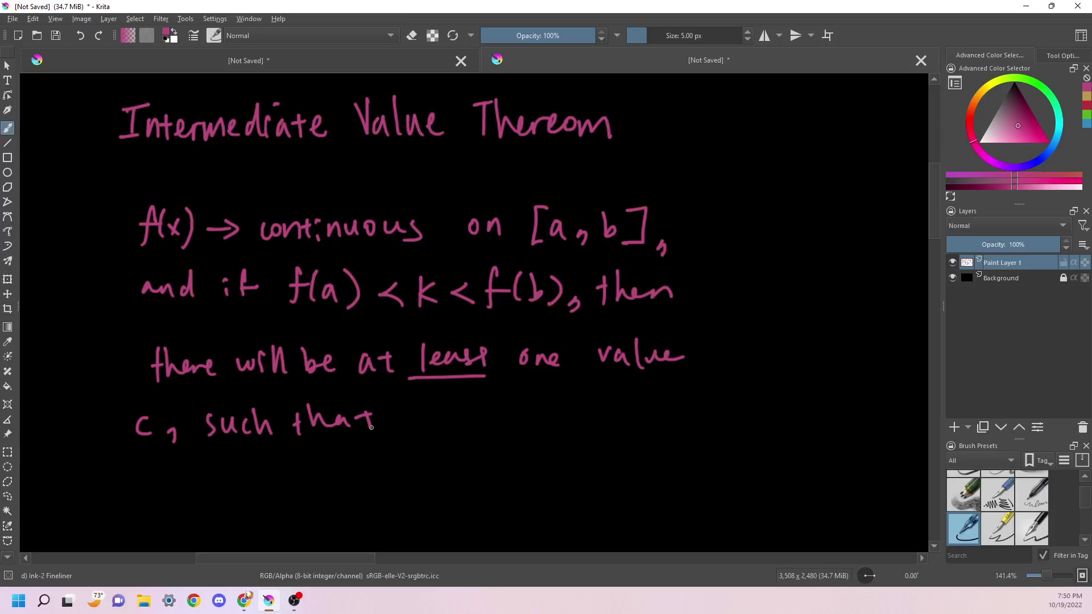
pyautogui.moveTo(426, 407)
pyautogui.mouseDown()
pyautogui.moveTo(416, 451)
pyautogui.moveTo(429, 435)
pyautogui.mouseUp()
pyautogui.moveTo(437, 422)
pyautogui.mouseDown()
pyautogui.moveTo(436, 451)
pyautogui.moveTo(450, 447)
pyautogui.mouseUp()
pyautogui.moveTo(462, 421)
pyautogui.mouseDown()
pyautogui.moveTo(465, 452)
pyautogui.moveTo(496, 432)
pyautogui.mouseUp()
pyautogui.moveTo(490, 441); pyautogui.dragTo(501, 440)
pyautogui.moveTo(513, 421)
pyautogui.mouseDown()
pyautogui.moveTo(516, 446)
pyautogui.moveTo(534, 441)
pyautogui.mouseUp()
# Step: Check the page by zooming, then pick crimson red in the Advanced Color Selector triangle
pyautogui.scroll(-4, 446, 393)
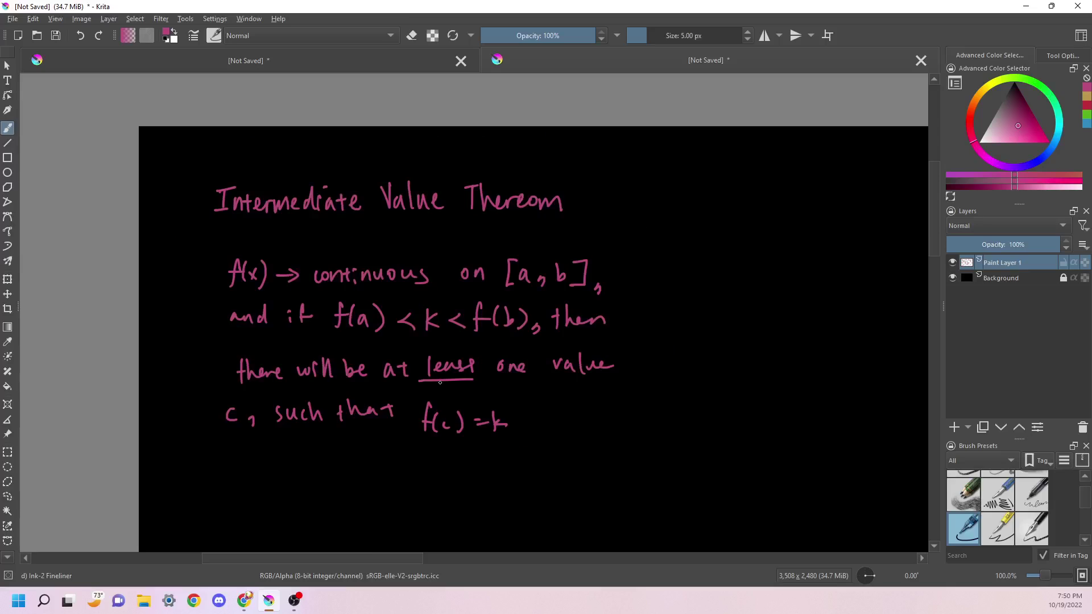
pyautogui.scroll(4, 489, 249)
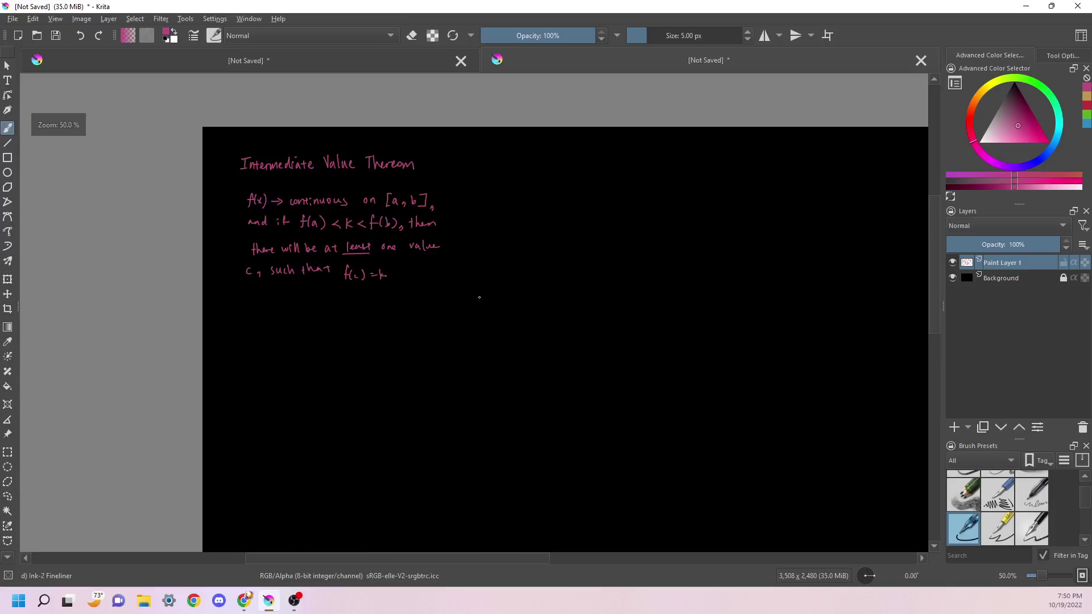
pyautogui.scroll(-3, 476, 134)
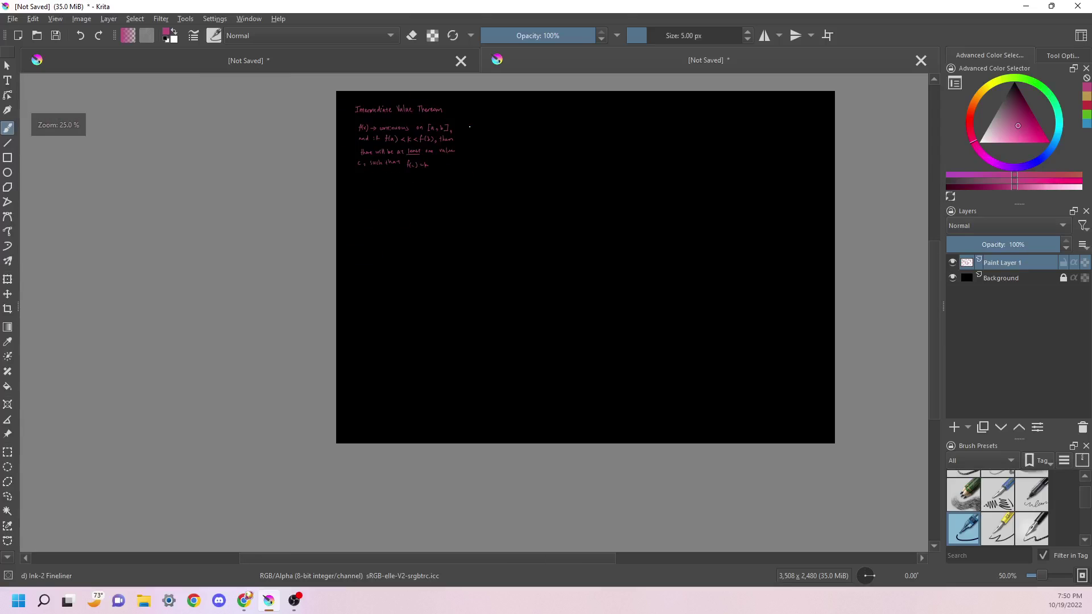
pyautogui.scroll(2, 475, 134)
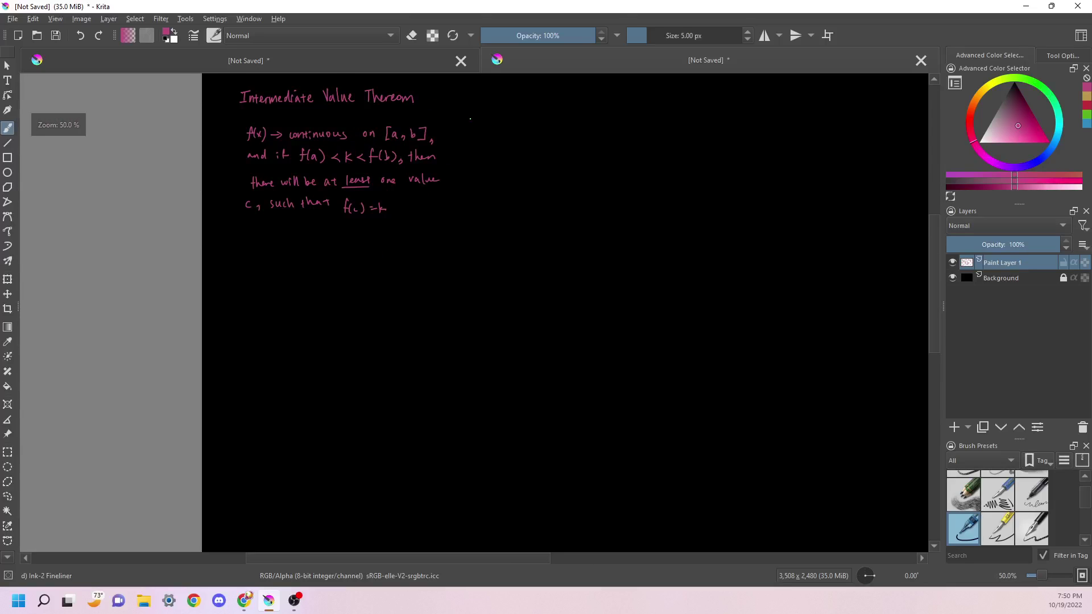
pyautogui.click(1087, 106)
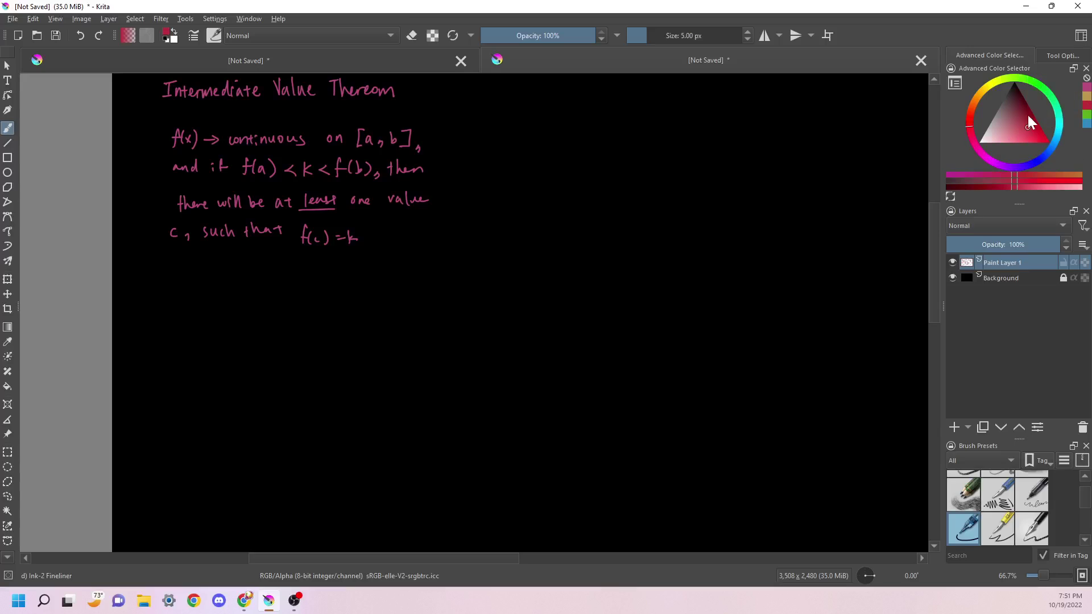
# Step: With the Line tool, draw a vertical and a horizontal axis right of the statement
pyautogui.click(7, 142)
pyautogui.moveTo(572, 118); pyautogui.dragTo(577, 343)
pyautogui.moveTo(470, 228)
pyautogui.mouseDown()
pyautogui.moveTo(658, 217)
pyautogui.moveTo(692, 227)
pyautogui.mouseUp()
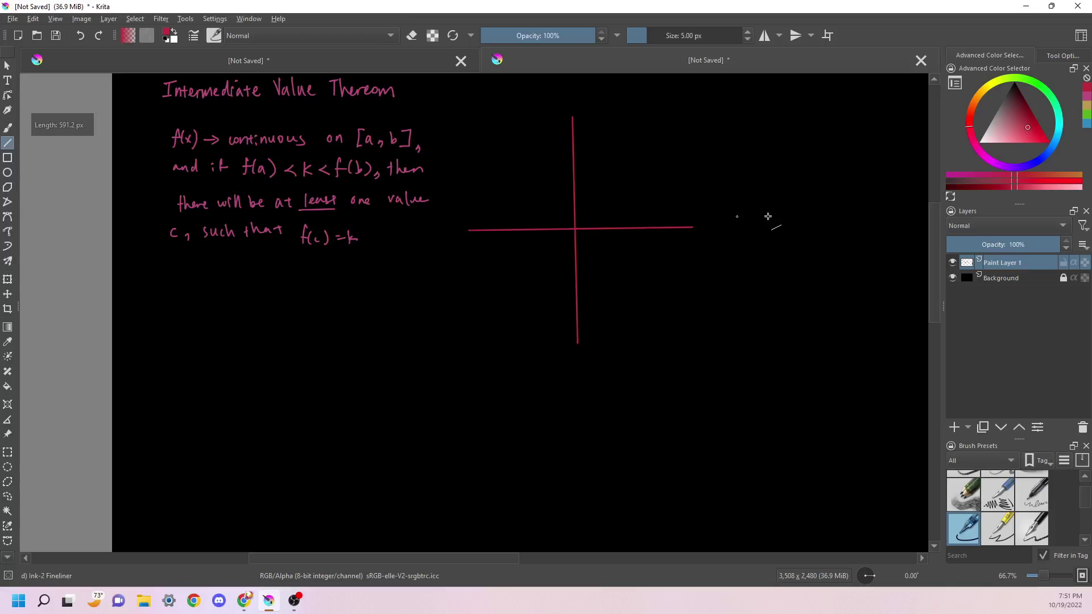
# Step: Freehand arrowheads on all four axis ends and label the axes y and x
pyautogui.click(8, 127)
pyautogui.moveTo(567, 130)
pyautogui.mouseDown()
pyautogui.moveTo(572, 112)
pyautogui.moveTo(583, 126)
pyautogui.moveTo(576, 106)
pyautogui.mouseUp()
pyautogui.moveTo(581, 92); pyautogui.dragTo(575, 114)
pyautogui.moveTo(689, 222)
pyautogui.mouseDown()
pyautogui.moveTo(694, 234)
pyautogui.moveTo(717, 226)
pyautogui.mouseUp()
pyautogui.moveTo(716, 215); pyautogui.dragTo(703, 231)
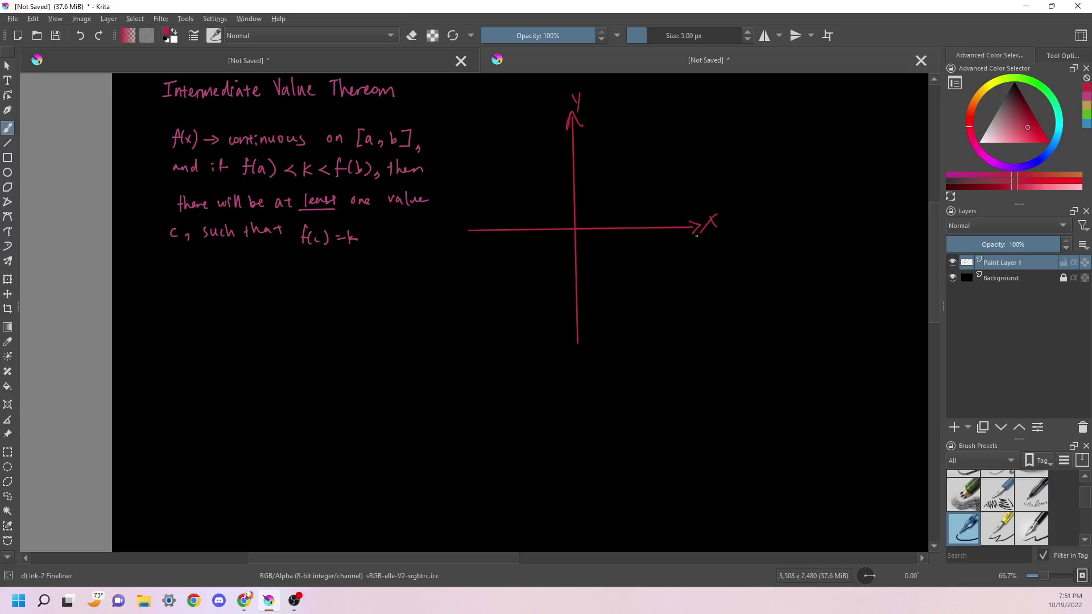
pyautogui.moveTo(467, 222); pyautogui.dragTo(480, 241)
pyautogui.moveTo(566, 335)
pyautogui.mouseDown()
pyautogui.moveTo(577, 348)
pyautogui.moveTo(590, 329)
pyautogui.mouseUp()
# Step: In green, place a dot for point a and label point b on the graph
pyautogui.click(1084, 114)
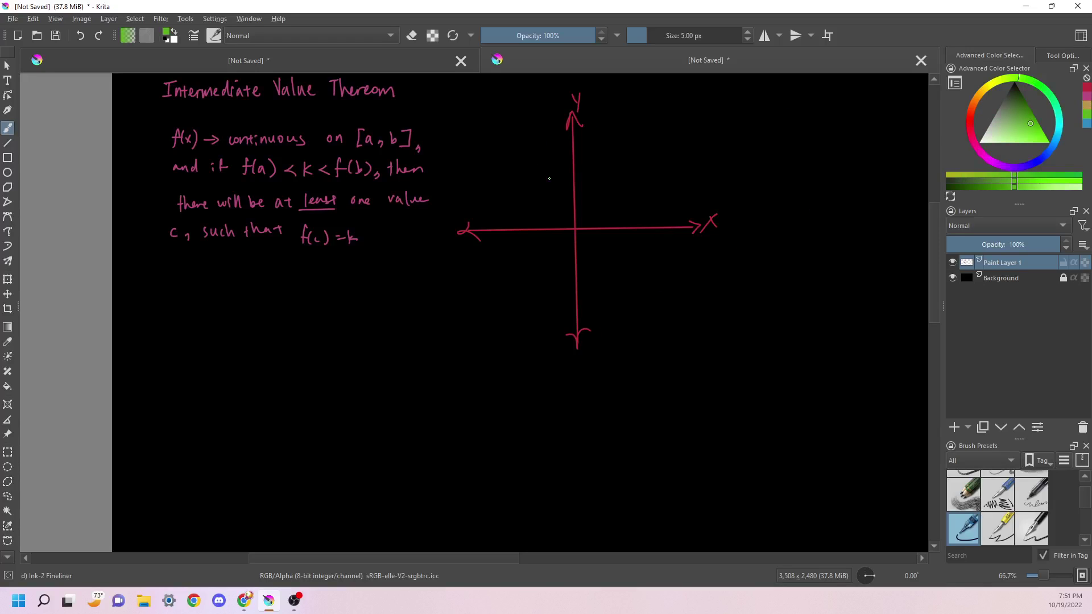
pyautogui.moveTo(592, 206); pyautogui.dragTo(585, 202)
pyautogui.moveTo(664, 143); pyautogui.dragTo(666, 163)
# Step: Write 'f(a) ≠ f(b)' right of the graph and dash a line across from point a
pyautogui.moveTo(774, 153); pyautogui.dragTo(762, 180)
pyautogui.moveTo(760, 167); pyautogui.dragTo(775, 176)
pyautogui.moveTo(789, 164)
pyautogui.mouseDown()
pyautogui.moveTo(800, 177)
pyautogui.moveTo(819, 163)
pyautogui.mouseUp()
pyautogui.moveTo(807, 169)
pyautogui.mouseDown()
pyautogui.moveTo(821, 168)
pyautogui.moveTo(809, 177)
pyautogui.mouseUp()
pyautogui.moveTo(837, 150); pyautogui.dragTo(842, 164)
pyautogui.moveTo(849, 149); pyautogui.dragTo(854, 173)
pyautogui.moveTo(862, 147); pyautogui.dragTo(856, 177)
pyautogui.moveTo(845, 145); pyautogui.dragTo(847, 169)
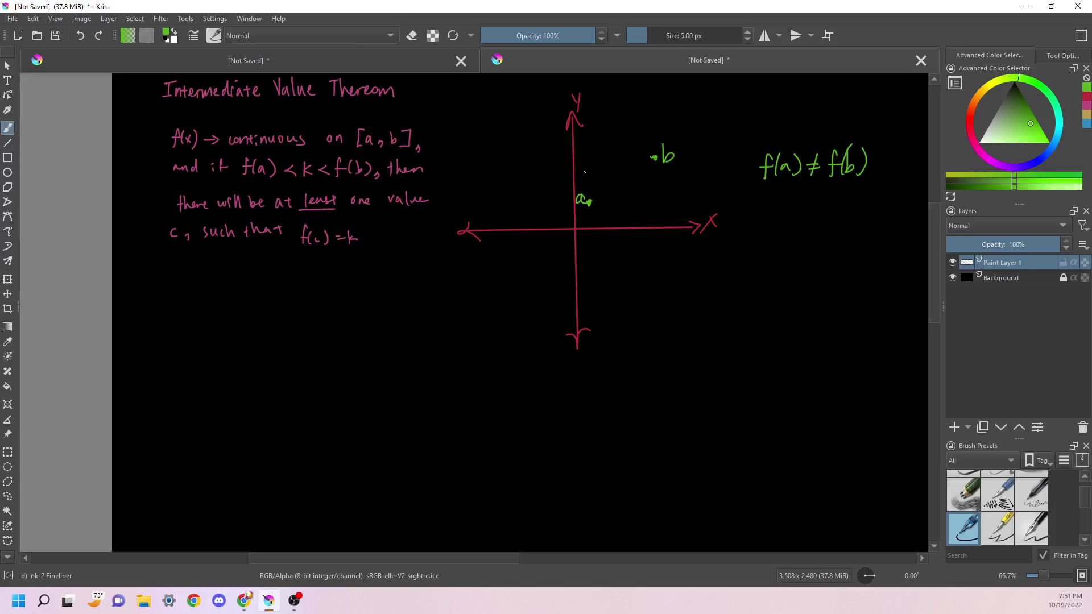
pyautogui.moveTo(595, 202); pyautogui.dragTo(643, 206)
pyautogui.click(1086, 115)
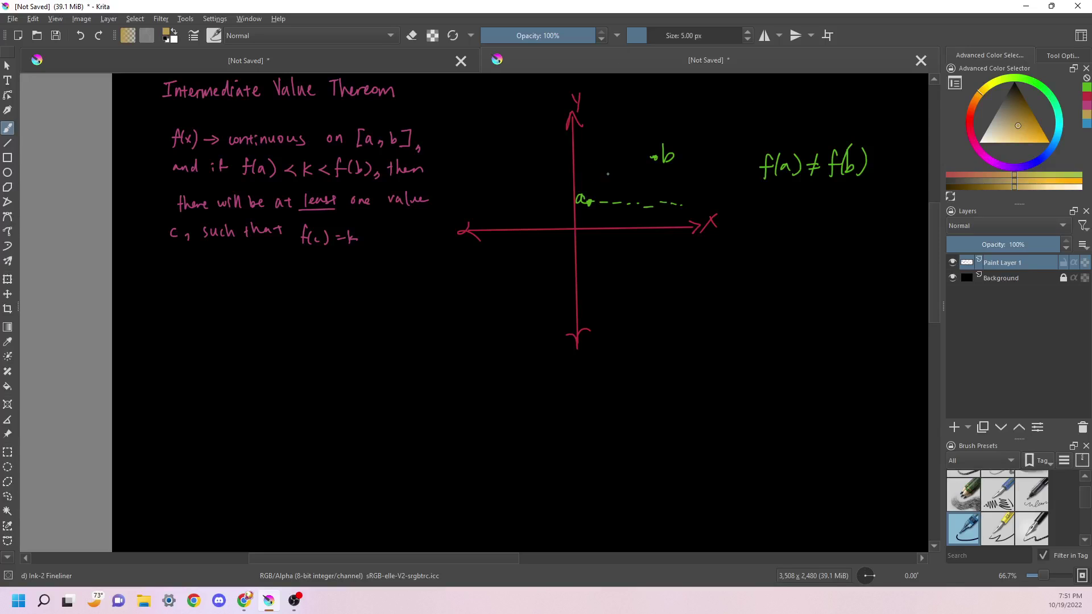
# Step: In tan, dot a level on the y-axis and label it k
pyautogui.click(573, 170)
pyautogui.moveTo(579, 165); pyautogui.dragTo(580, 174)
pyautogui.moveTo(585, 166); pyautogui.dragTo(588, 172)
# Step: Handwrite 'f(a)<k<f(b)' to the left of the y-axis
pyautogui.moveTo(477, 157); pyautogui.dragTo(469, 177)
pyautogui.moveTo(467, 167); pyautogui.dragTo(482, 174)
pyautogui.moveTo(492, 165); pyautogui.dragTo(516, 175)
pyautogui.moveTo(520, 158)
pyautogui.mouseDown()
pyautogui.moveTo(519, 176)
pyautogui.moveTo(532, 181)
pyautogui.mouseUp()
pyautogui.moveTo(531, 167); pyautogui.dragTo(544, 177)
pyautogui.moveTo(551, 154); pyautogui.dragTo(552, 175)
pyautogui.moveTo(561, 160); pyautogui.dragTo(562, 177)
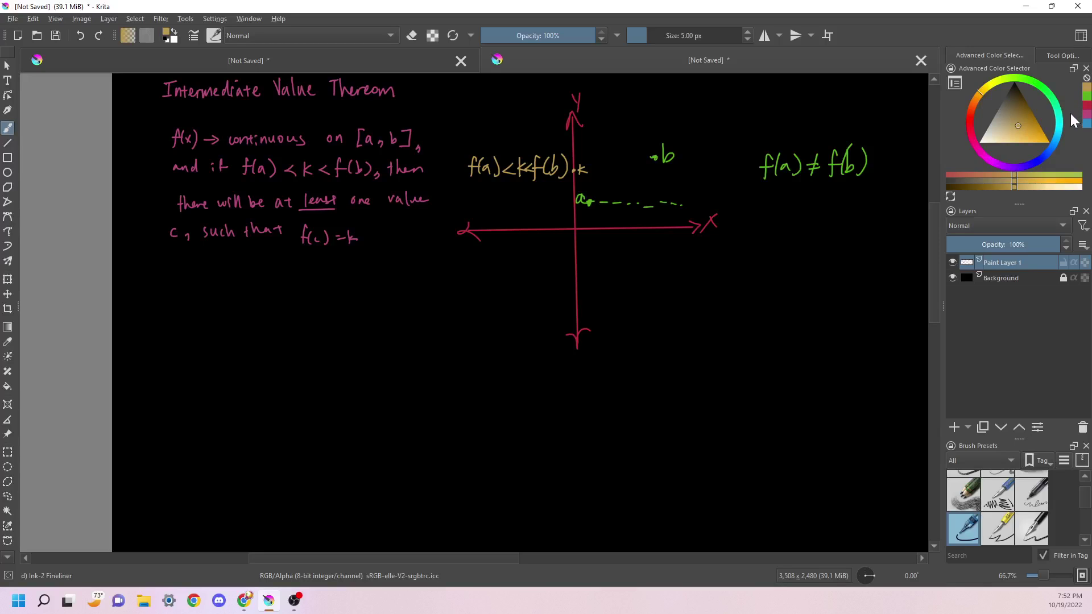
pyautogui.click(1086, 123)
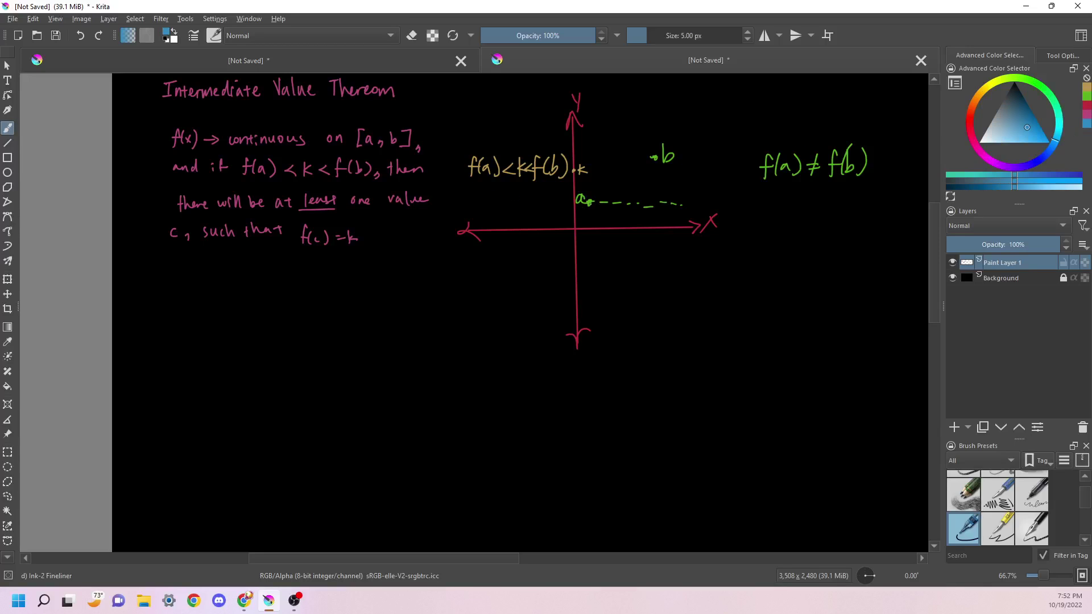
# Step: Draw a blue curve from a up to b, then add a gold dashed stroke at k
pyautogui.moveTo(598, 192)
pyautogui.mouseDown()
pyautogui.moveTo(637, 182)
pyautogui.moveTo(657, 161)
pyautogui.mouseUp()
pyautogui.moveTo(653, 170); pyautogui.dragTo(659, 157)
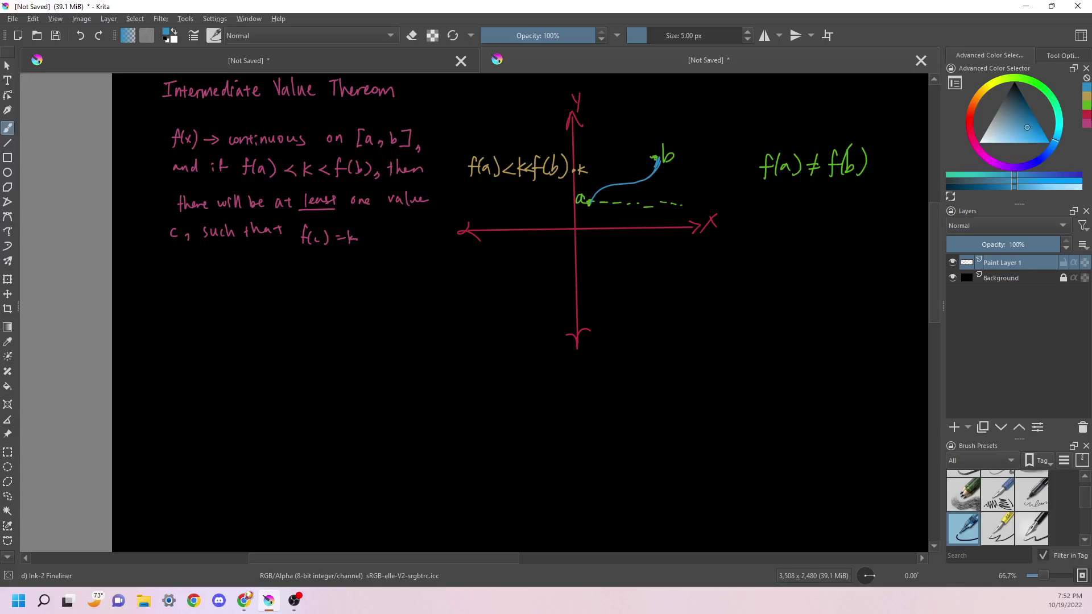
pyautogui.click(1086, 116)
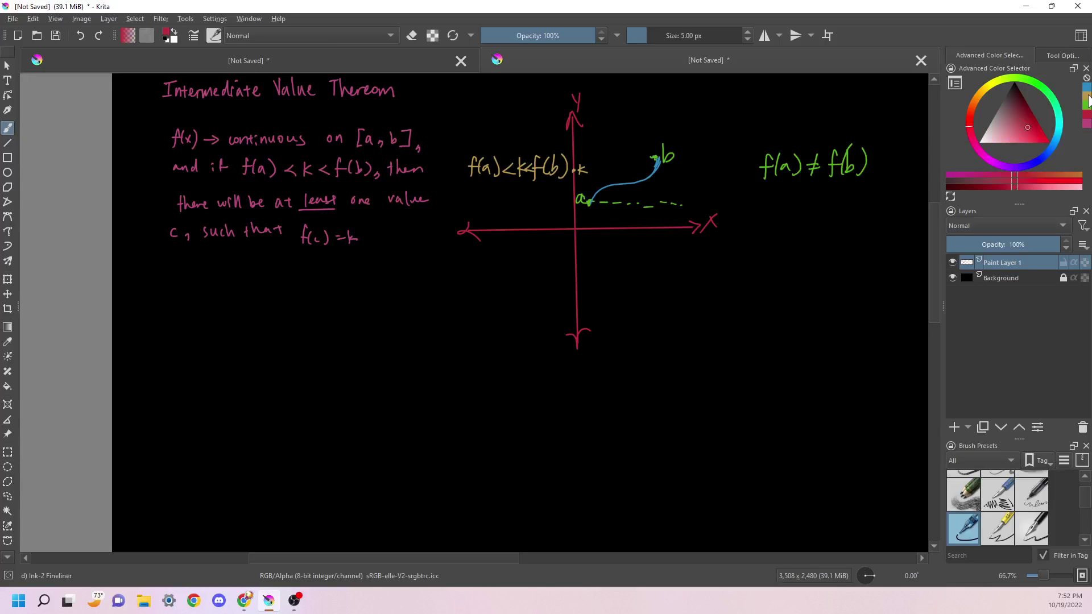
pyautogui.click(1086, 96)
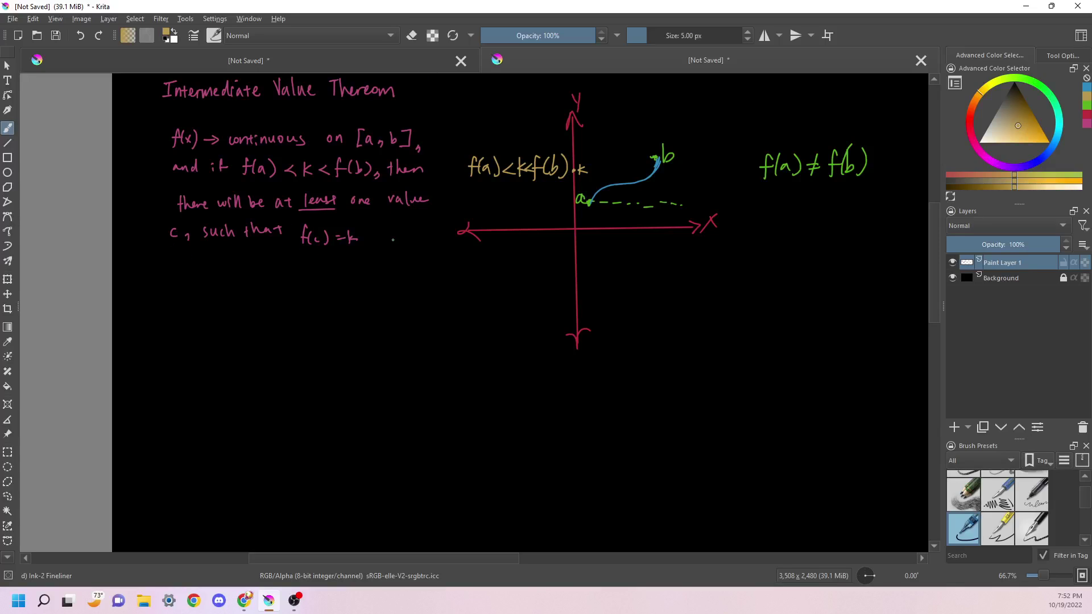
pyautogui.moveTo(576, 170); pyautogui.dragTo(589, 169)
# Step: In pink, mark and circle crossing point c on the x-axis and write 'f(c) = k' below
pyautogui.click(1084, 125)
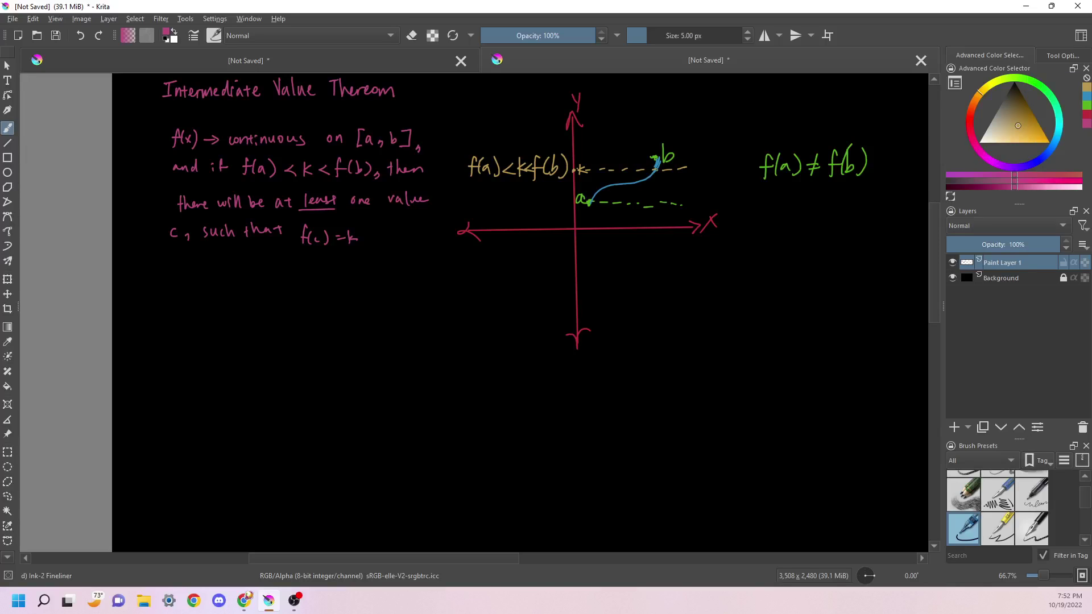
pyautogui.moveTo(657, 180); pyautogui.dragTo(656, 191)
pyautogui.moveTo(660, 241); pyautogui.dragTo(644, 240)
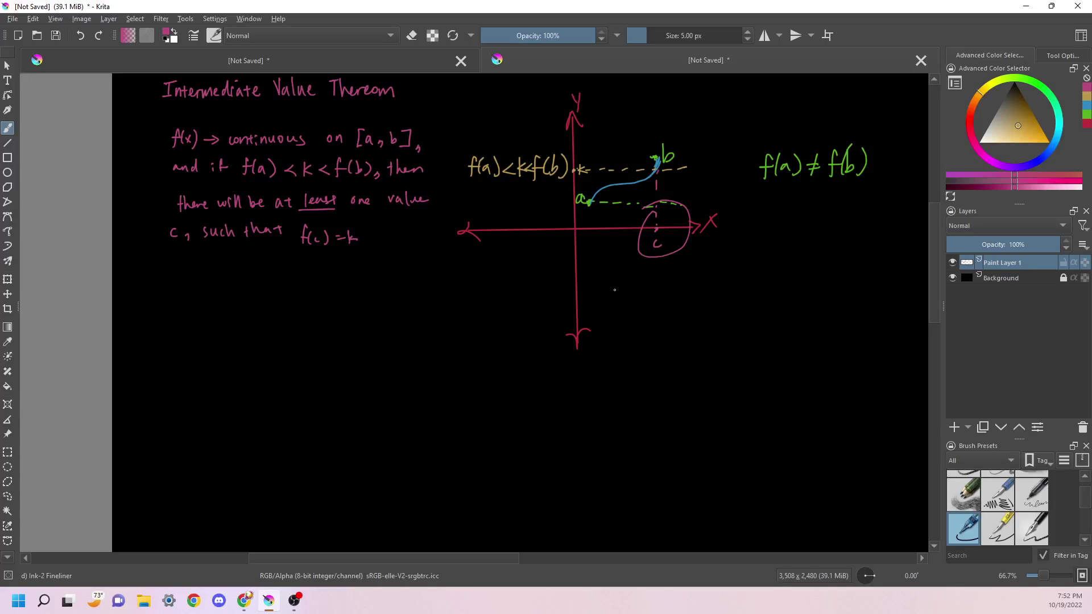
pyautogui.moveTo(629, 278)
pyautogui.mouseDown()
pyautogui.moveTo(618, 300)
pyautogui.moveTo(633, 289)
pyautogui.mouseUp()
pyautogui.moveTo(637, 281)
pyautogui.mouseDown()
pyautogui.moveTo(635, 296)
pyautogui.moveTo(659, 299)
pyautogui.mouseUp()
pyautogui.moveTo(674, 290); pyautogui.dragTo(683, 290)
pyautogui.moveTo(676, 293); pyautogui.dragTo(698, 298)
pyautogui.moveTo(709, 282); pyautogui.dragTo(710, 296)
# Step: Mark points a and b with green k dashes, then draw a tan wavy curve from a to b
pyautogui.click(1086, 106)
pyautogui.click(1085, 115)
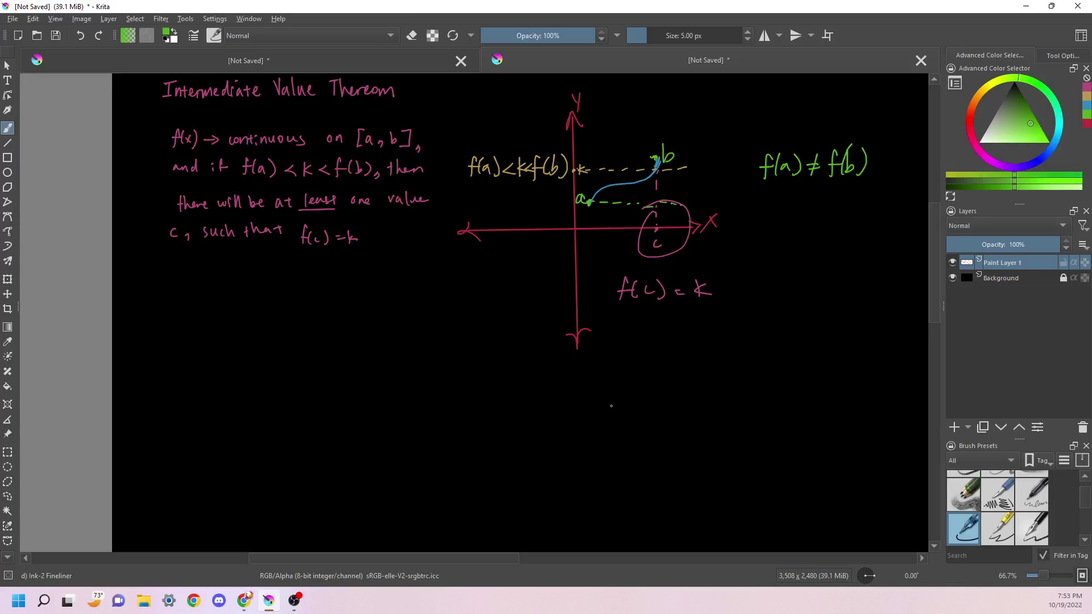
pyautogui.moveTo(608, 406); pyautogui.dragTo(612, 402)
pyautogui.moveTo(739, 414)
pyautogui.mouseDown()
pyautogui.moveTo(753, 427)
pyautogui.moveTo(745, 433)
pyautogui.mouseUp()
pyautogui.moveTo(617, 407); pyautogui.dragTo(635, 407)
pyautogui.moveTo(669, 408); pyautogui.dragTo(761, 402)
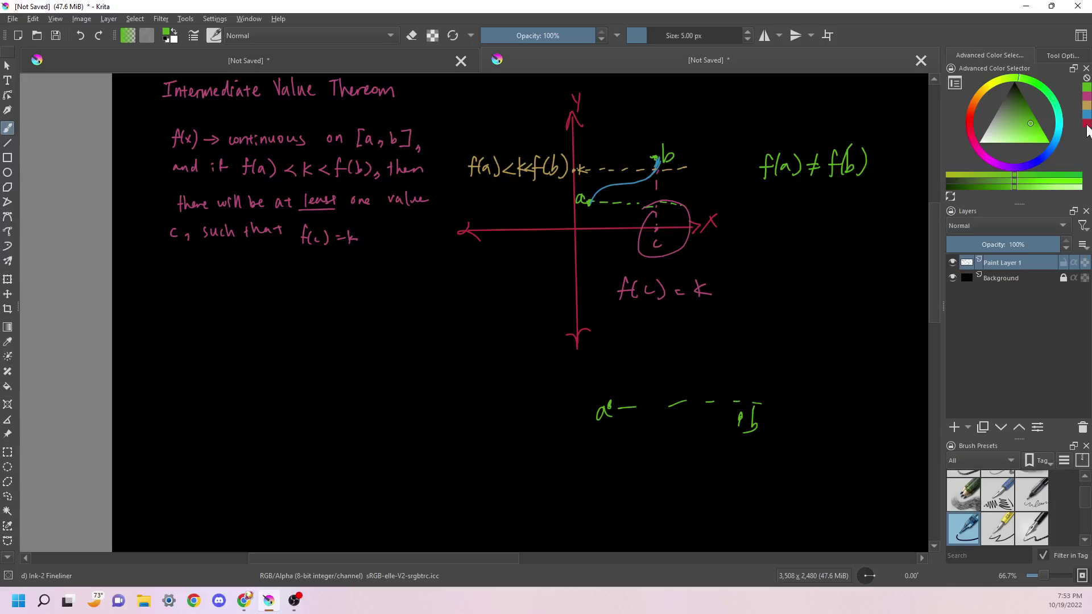
pyautogui.click(1085, 105)
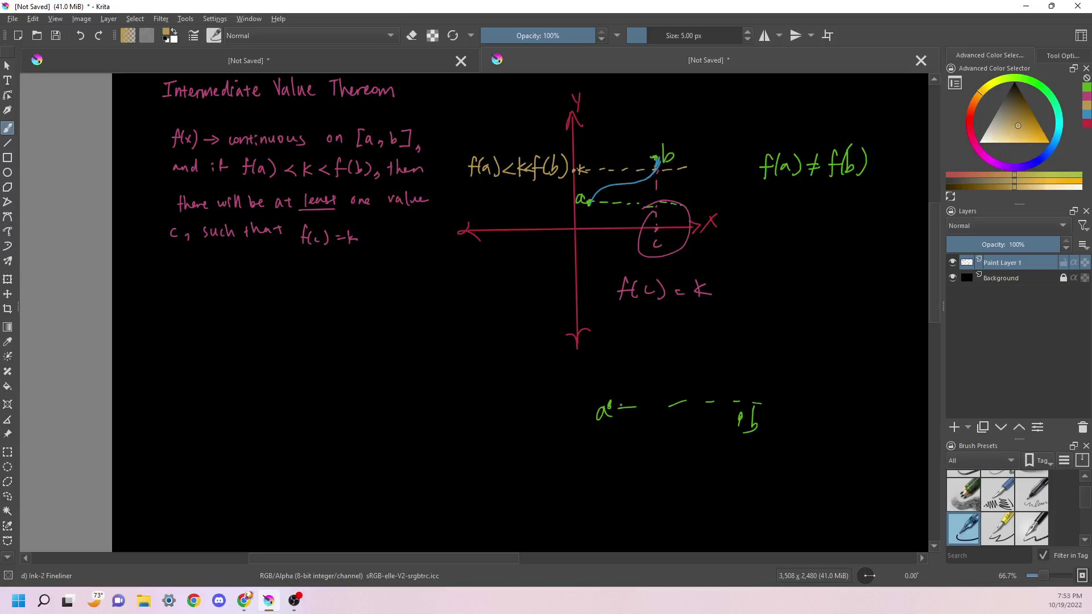
pyautogui.moveTo(609, 406)
pyautogui.mouseDown()
pyautogui.moveTo(639, 378)
pyautogui.moveTo(727, 410)
pyautogui.mouseUp()
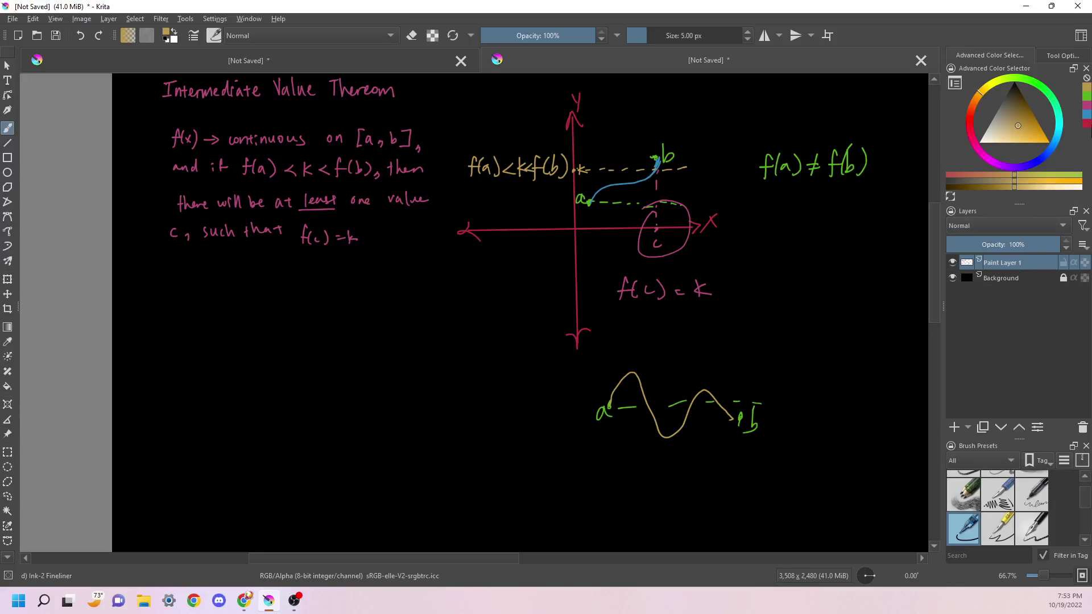
# Step: In red, mark beside a, label the first crossing c and write f(c) = K
pyautogui.click(1086, 123)
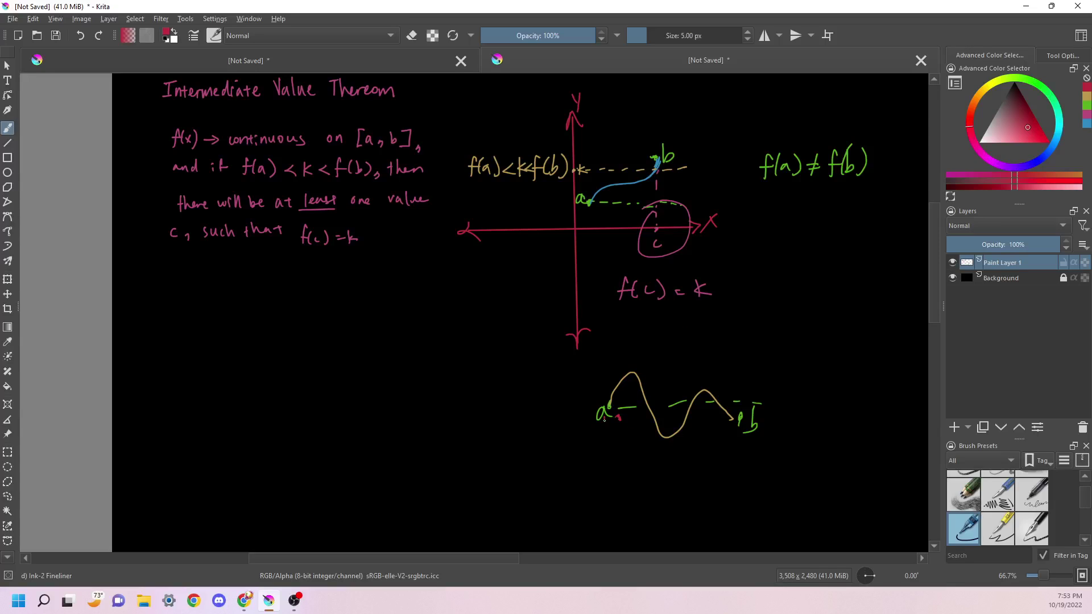
pyautogui.moveTo(612, 417); pyautogui.dragTo(602, 424)
pyautogui.moveTo(647, 353); pyautogui.dragTo(650, 364)
pyautogui.moveTo(498, 389)
pyautogui.mouseDown()
pyautogui.moveTo(495, 413)
pyautogui.moveTo(551, 394)
pyautogui.moveTo(560, 408)
pyautogui.mouseUp()
pyautogui.moveTo(567, 387)
pyautogui.mouseDown()
pyautogui.moveTo(556, 400)
pyautogui.moveTo(576, 402)
pyautogui.mouseUp()
# Step: Label the second crossing r and write f(r) = k above the wave
pyautogui.moveTo(689, 366); pyautogui.dragTo(699, 358)
pyautogui.moveTo(693, 369); pyautogui.dragTo(693, 375)
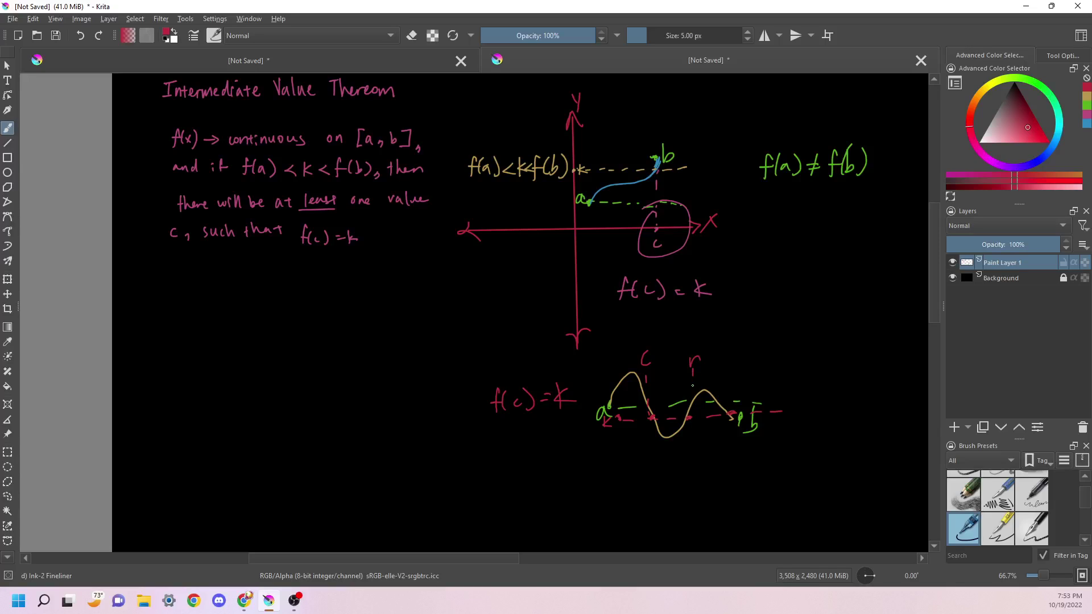
pyautogui.moveTo(715, 327); pyautogui.dragTo(710, 348)
pyautogui.moveTo(709, 341); pyautogui.dragTo(722, 345)
pyautogui.moveTo(729, 344); pyautogui.dragTo(769, 335)
pyautogui.moveTo(762, 340); pyautogui.dragTo(770, 339)
pyautogui.moveTo(781, 324)
pyautogui.mouseDown()
pyautogui.moveTo(785, 343)
pyautogui.moveTo(803, 341)
pyautogui.mouseUp()
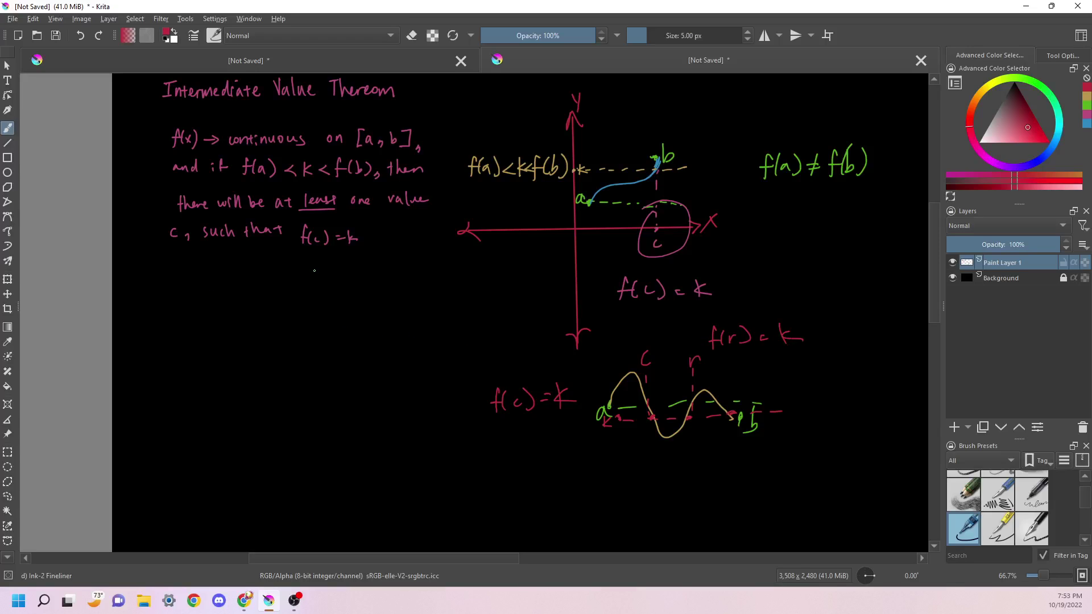